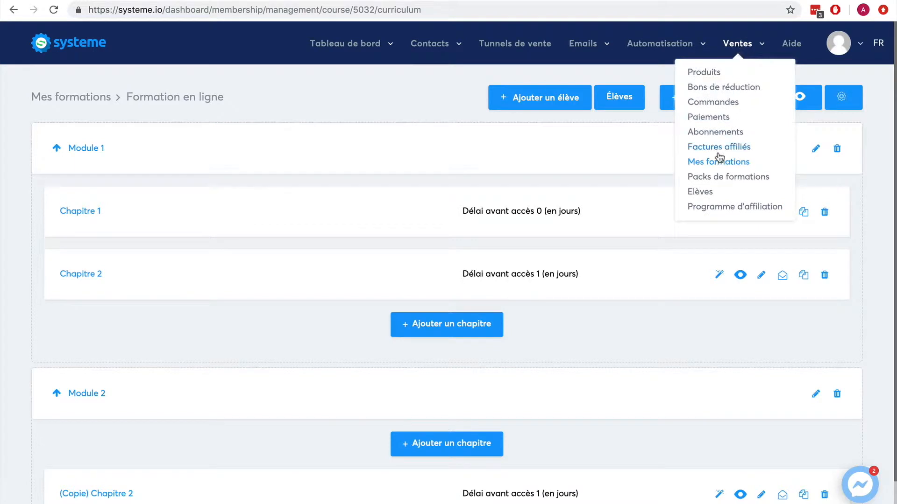
Create a new contact tag named Prospect and save it.
left_click(719, 162)
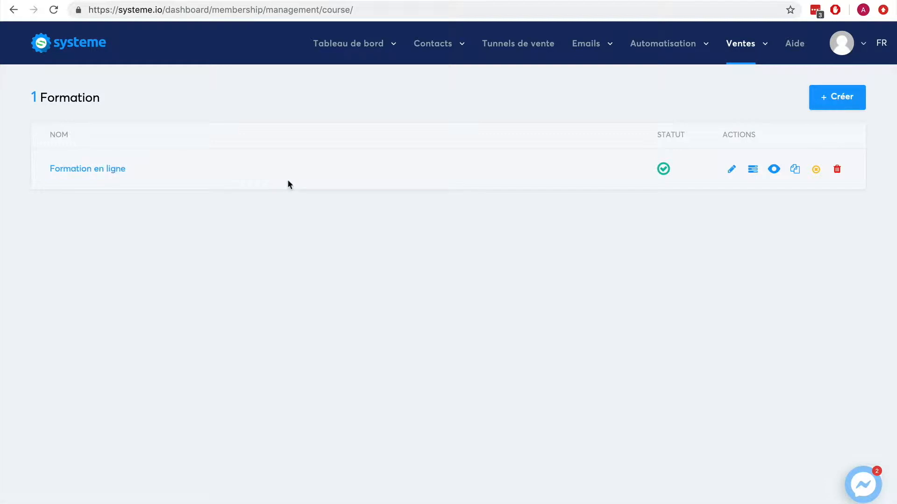
mouse_move(437, 44)
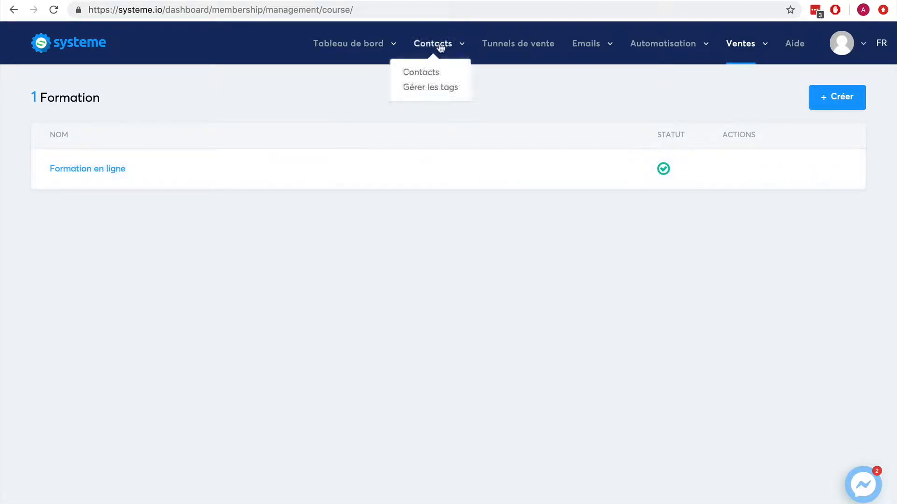
left_click(432, 88)
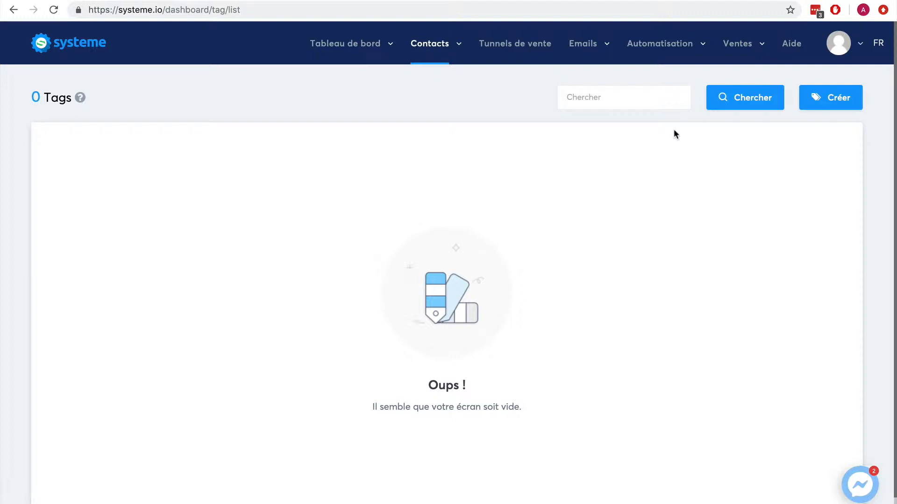
left_click(819, 104)
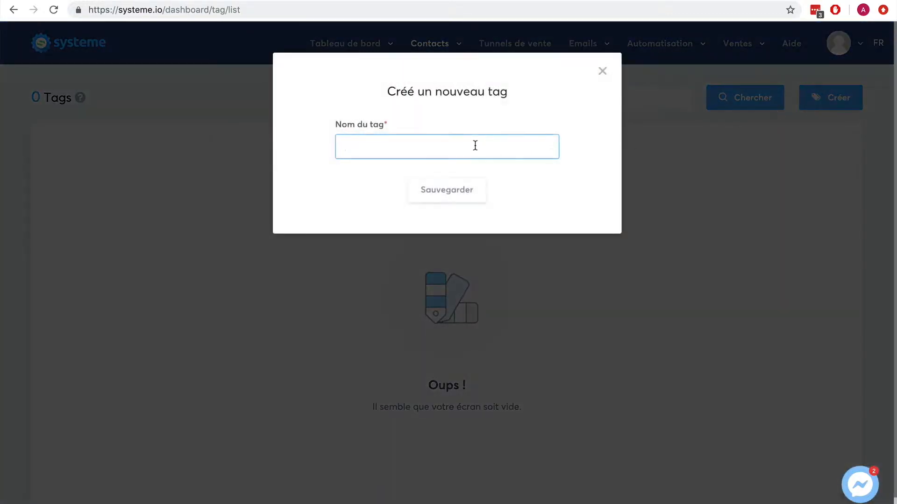
type("Pro")
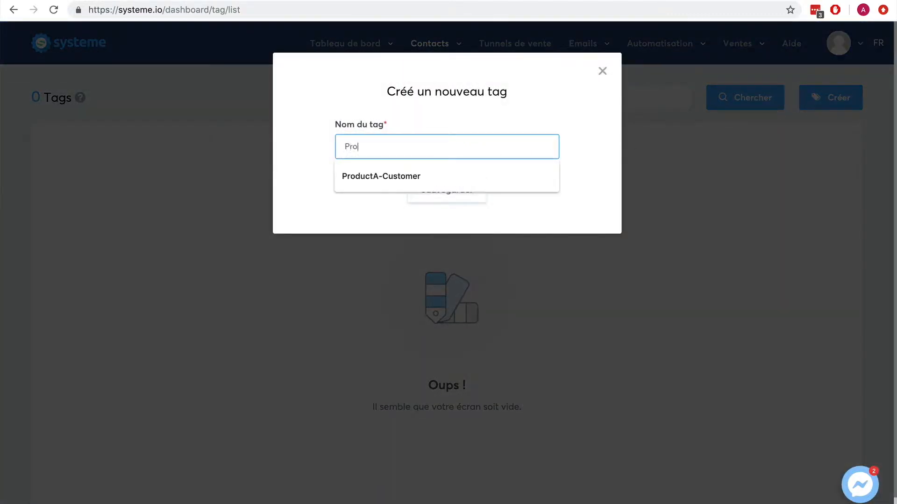
type("spect")
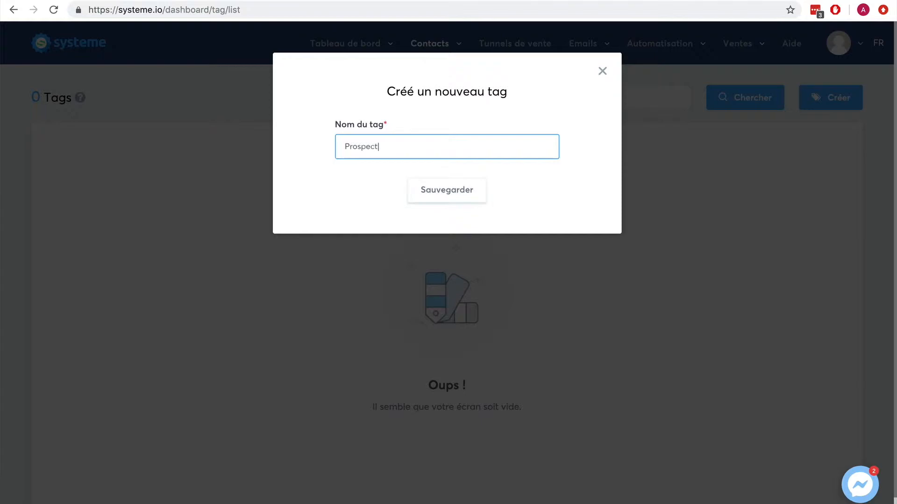
left_click(462, 190)
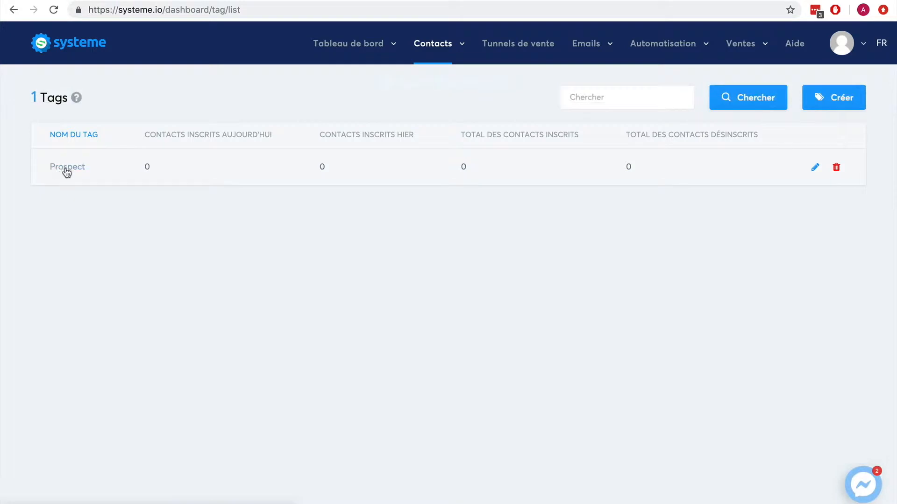
Create a second contact tag named Client-formation and save it.
left_click(813, 107)
left_click(423, 152)
type("Client")
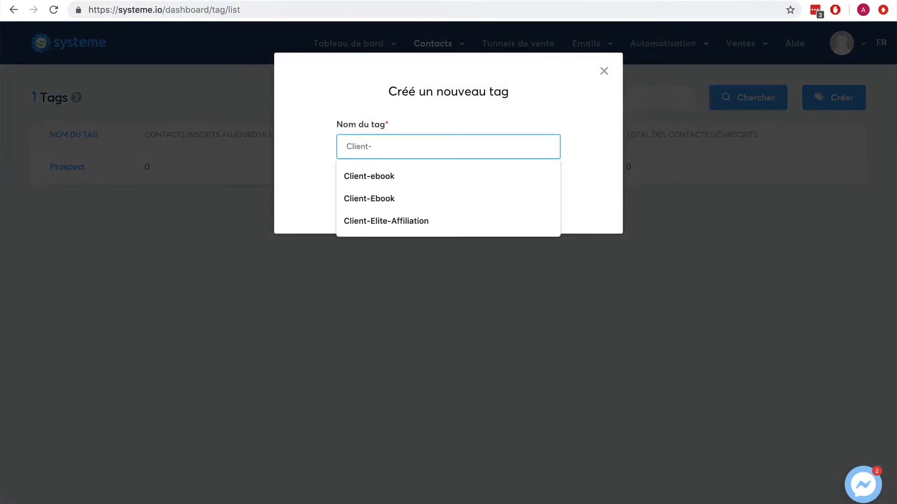
type("-formation")
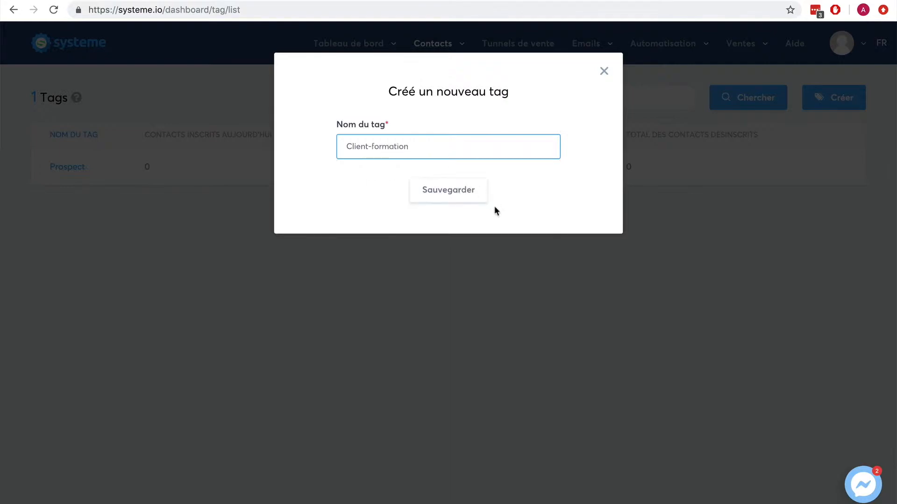
left_click(456, 195)
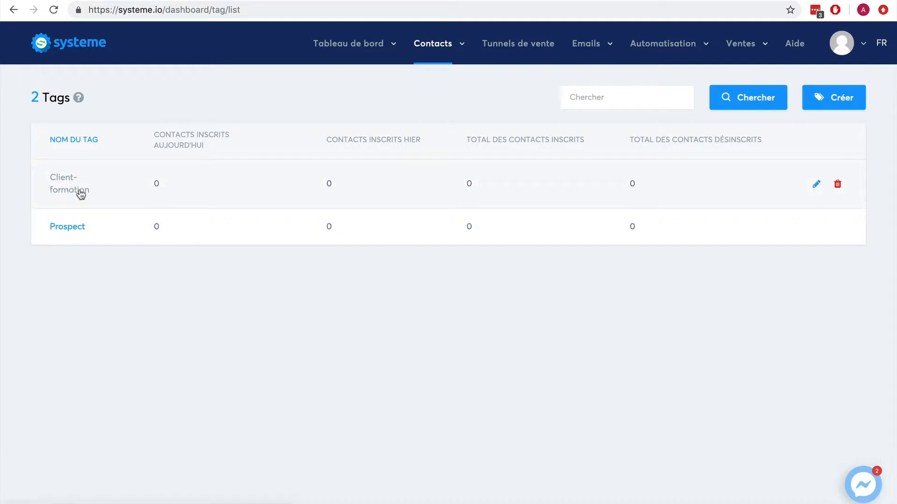
Create a sales funnel named Vente formation with the Vendez vos produits type and Euro as the currency.
left_click(501, 55)
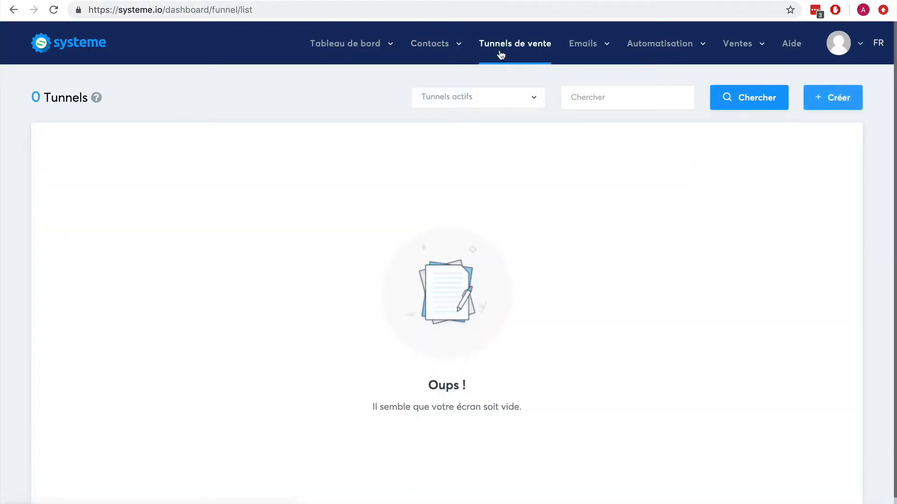
left_click(830, 97)
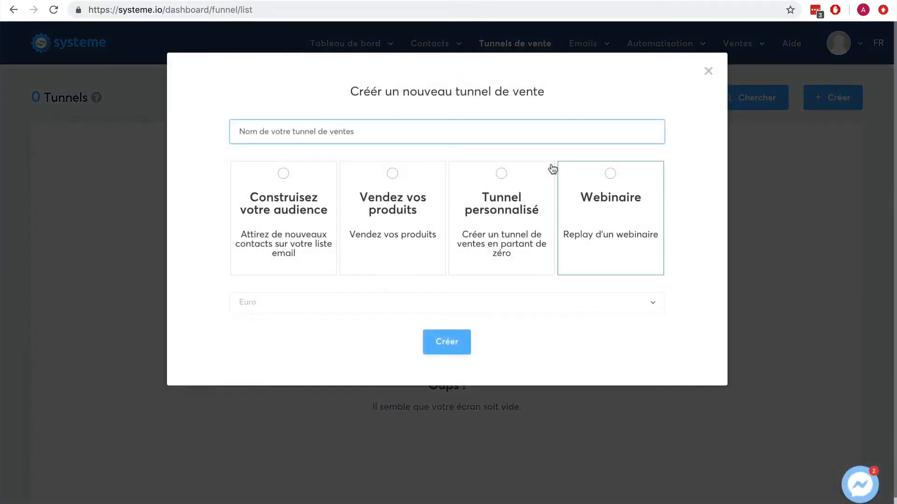
type("Vente formation")
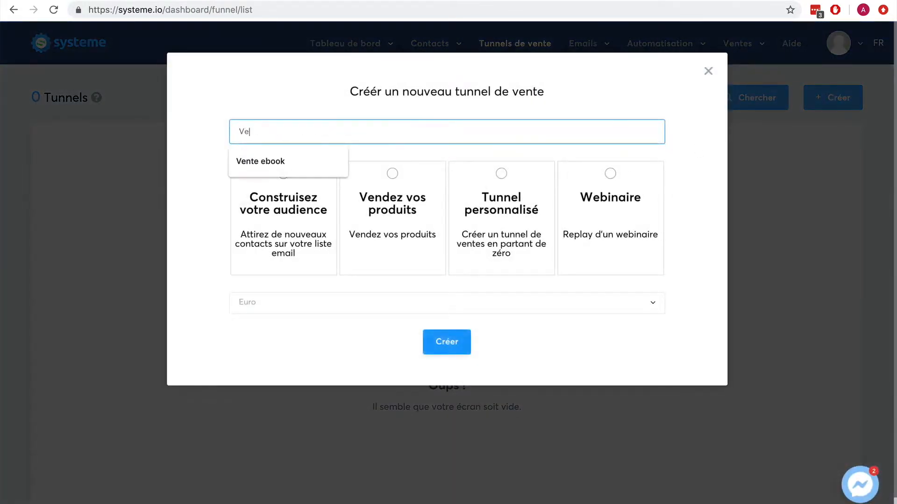
left_click(394, 174)
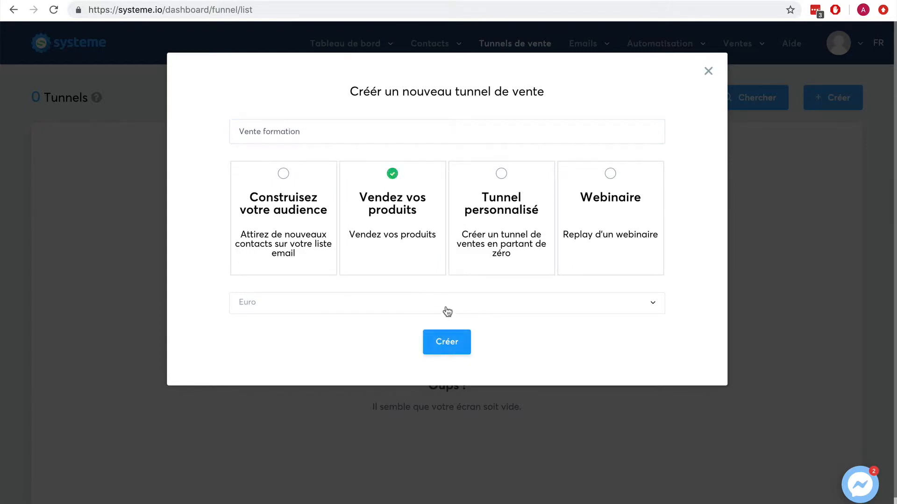
left_click(446, 310)
left_click(202, 310)
left_click(447, 341)
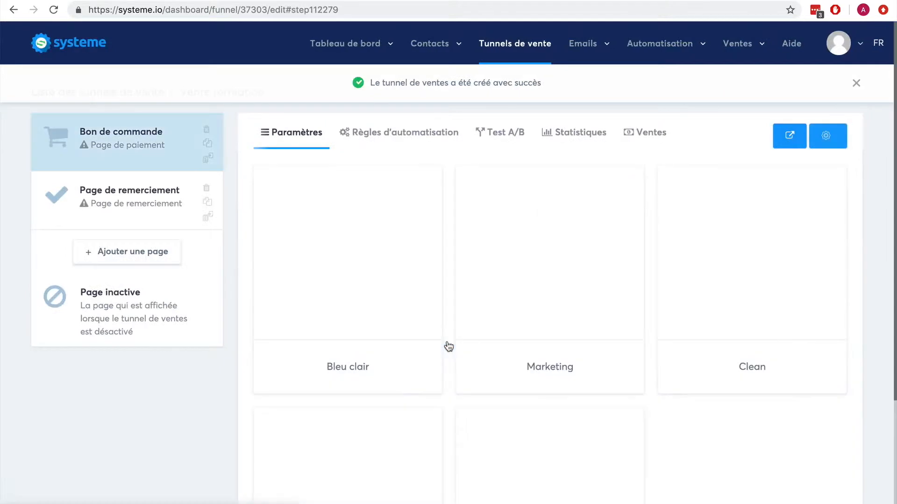
Apply the Clean template titled "Nom du produit" to the Bon de commande page and save the funnel step.
mouse_move(331, 226)
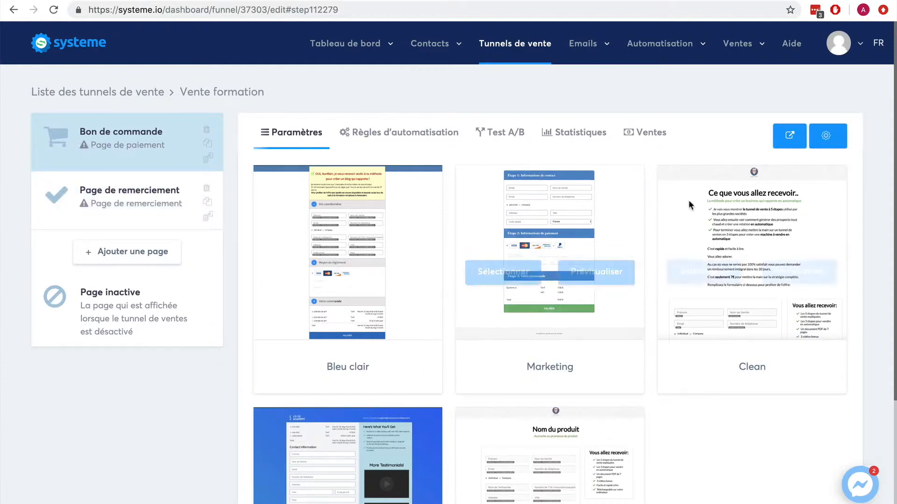
scroll(766, 213, "down", 3)
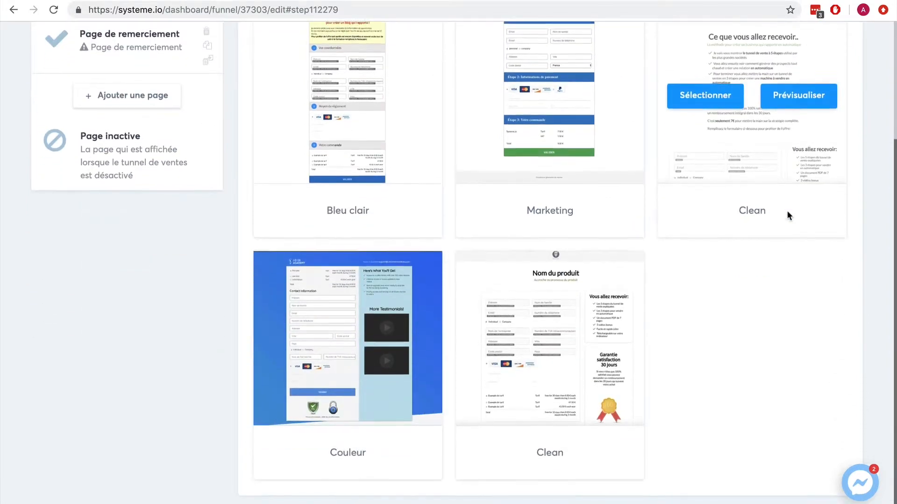
left_click(495, 343)
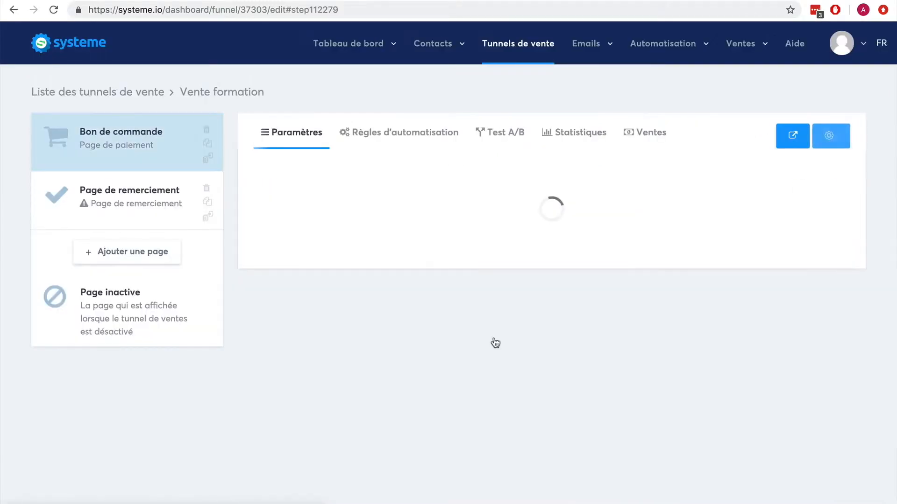
scroll(826, 310, "down", 3)
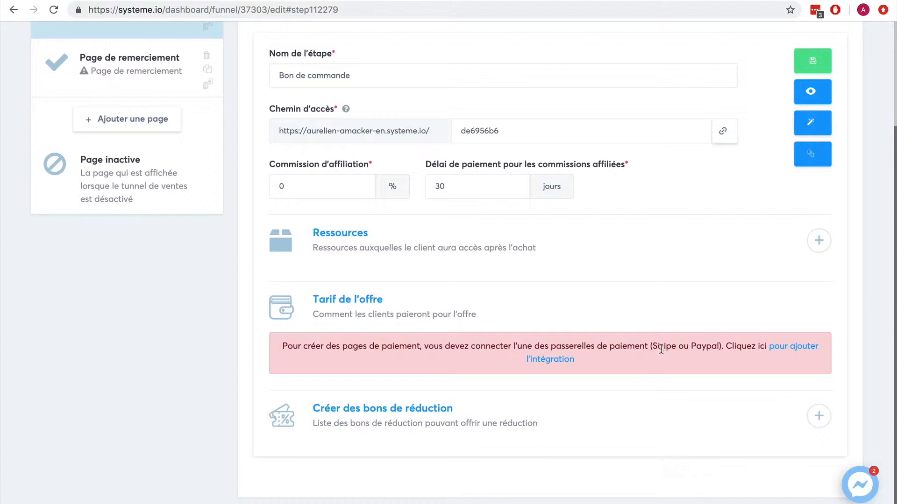
scroll(839, 287, "up", 1)
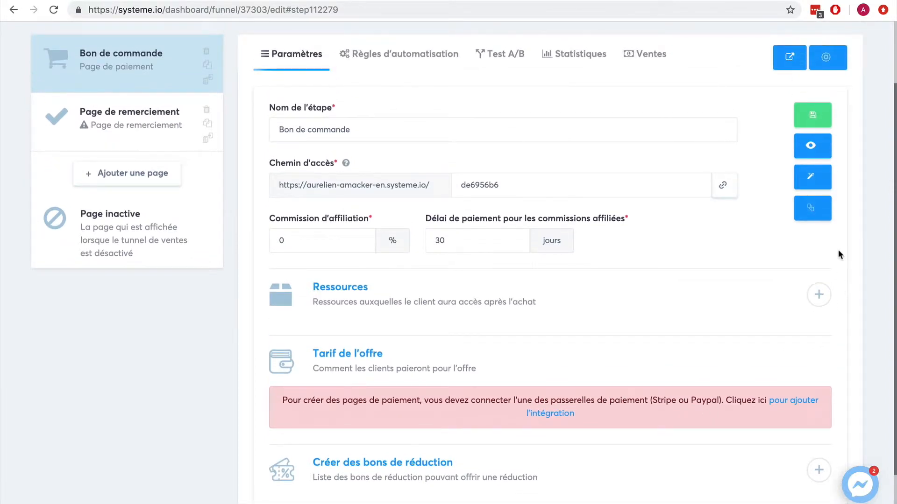
left_click(813, 115)
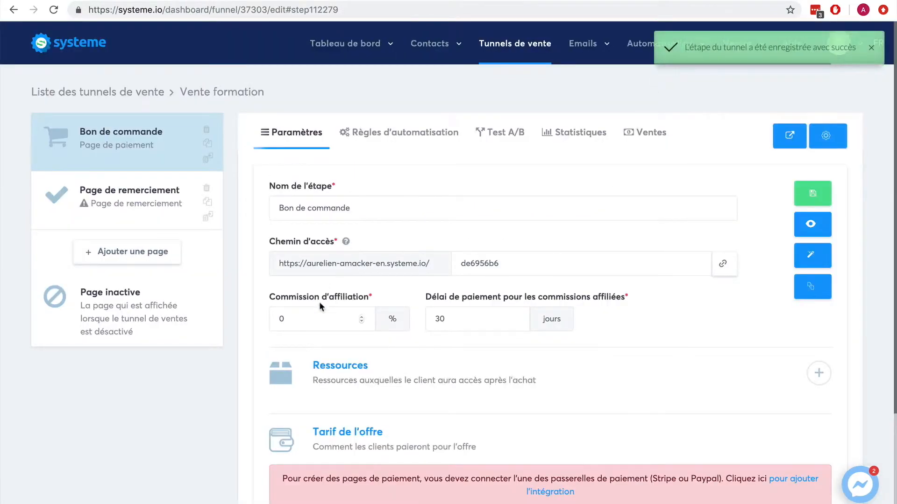
Set the affiliate commission of the Bon de commande step to 40% and save the step.
left_click_drag(301, 315, 267, 313)
type("40")
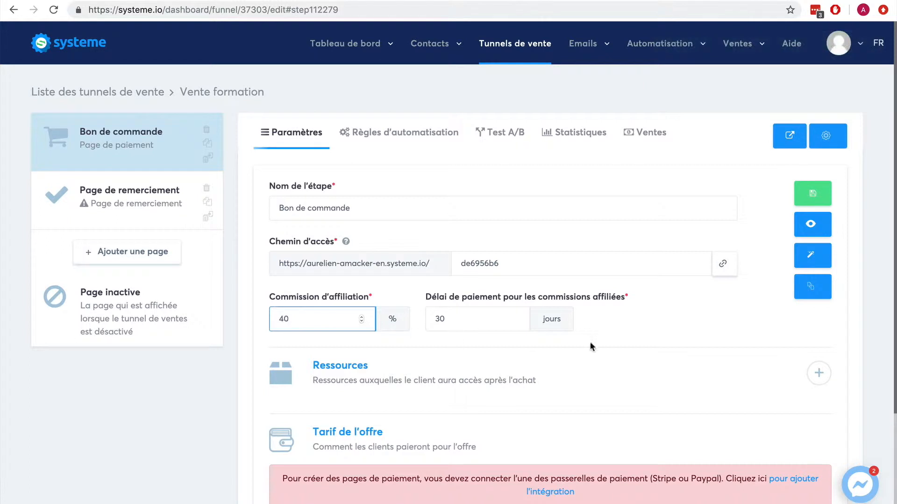
left_click(690, 326)
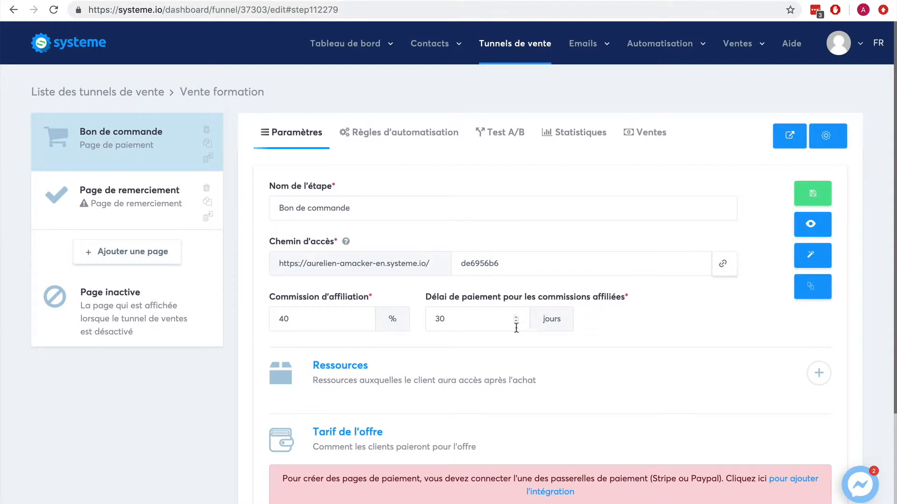
left_click(812, 195)
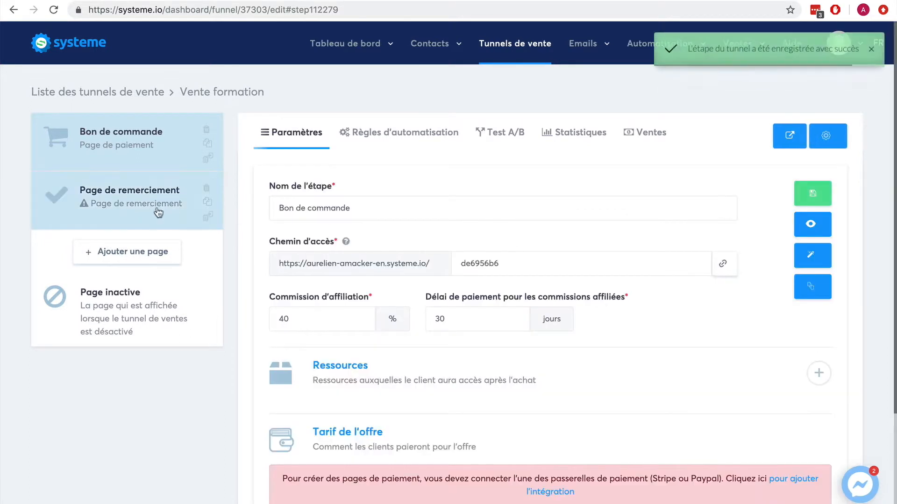
Apply the Page de remerciement template without order summary to the funnel's thank-you page and save the step.
left_click(96, 196)
mouse_move(517, 252)
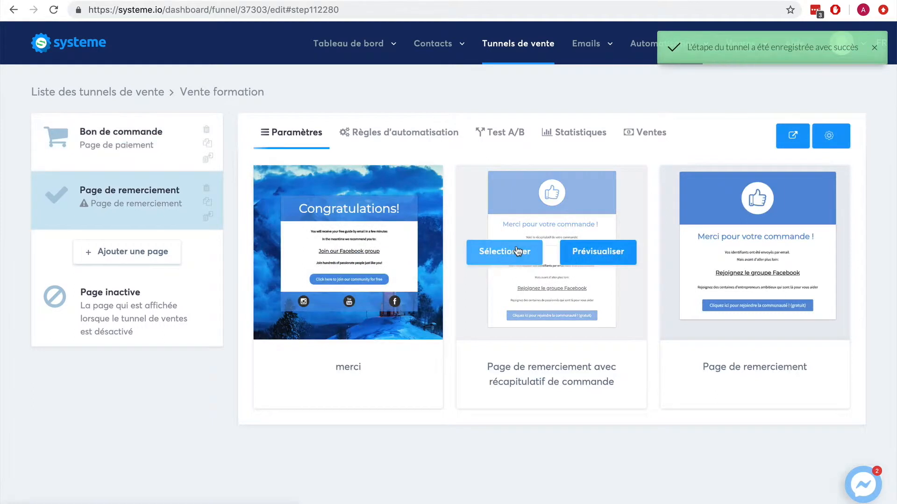
mouse_move(719, 263)
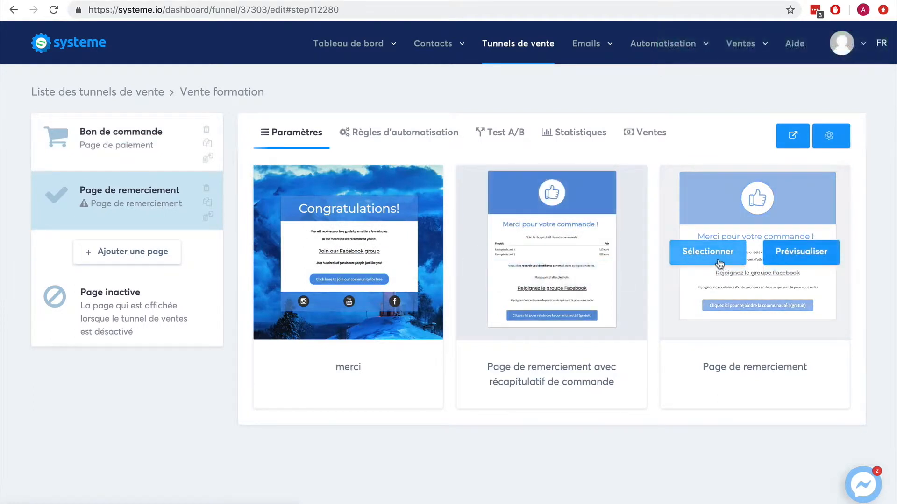
left_click(719, 262)
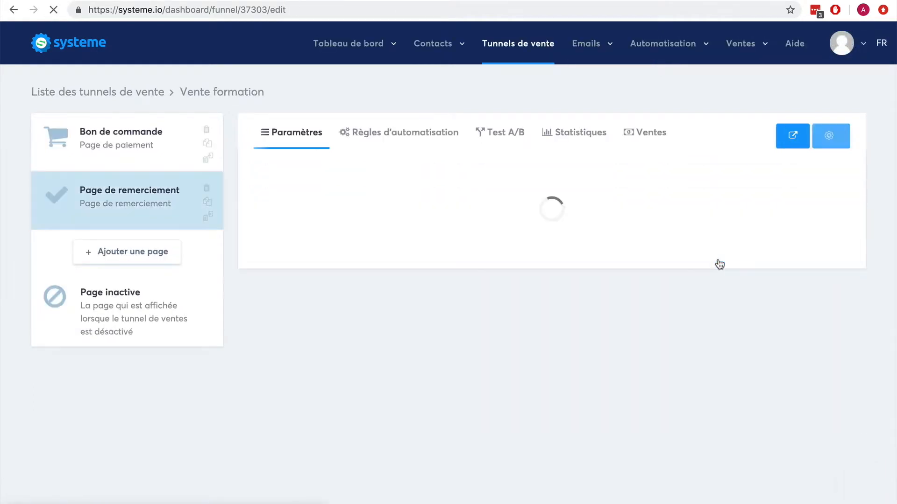
left_click(833, 181)
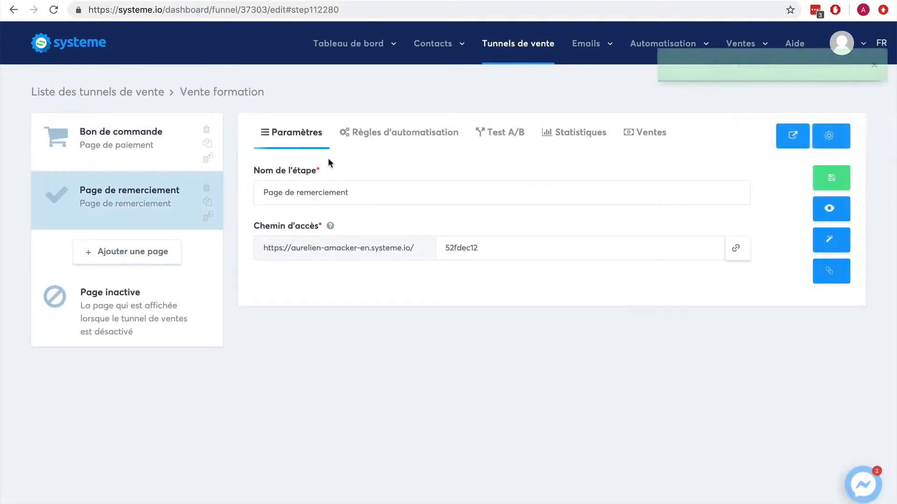
Preview the Bon de commande page, look through its order form and product details, and close the preview.
left_click(172, 146)
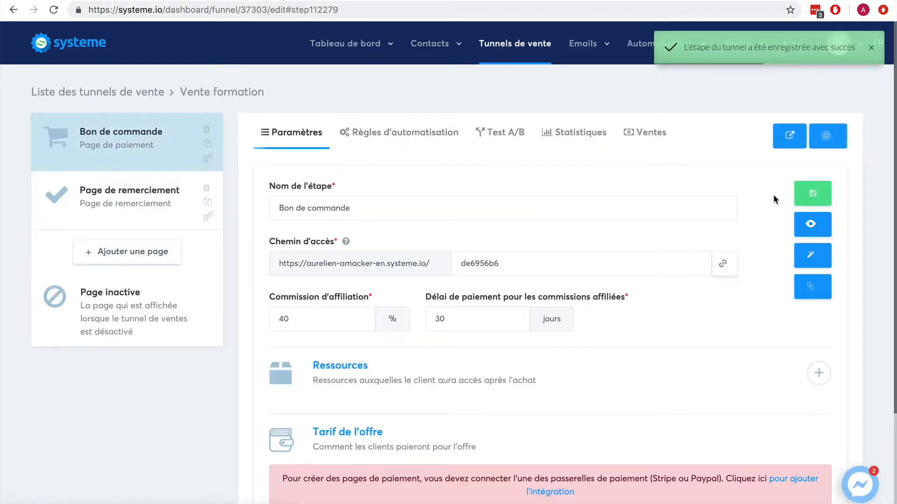
left_click(809, 224)
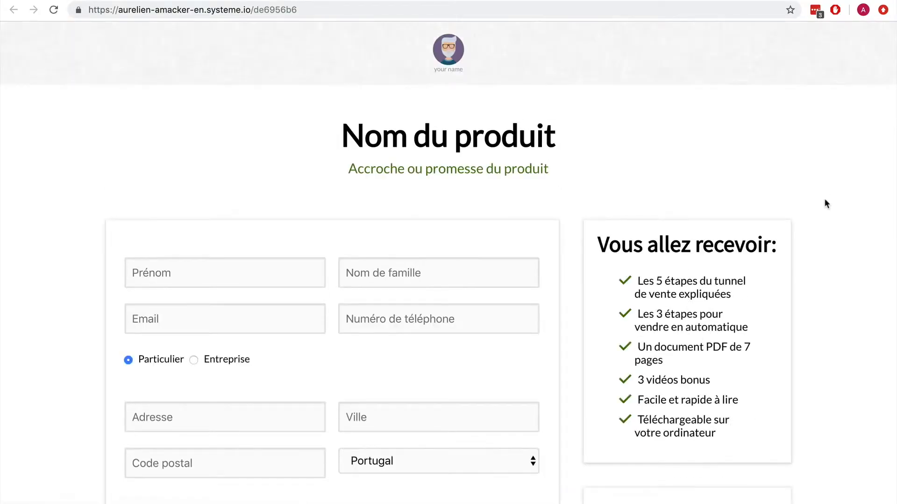
scroll(824, 208, "down", 8)
scroll(824, 212, "up", 7)
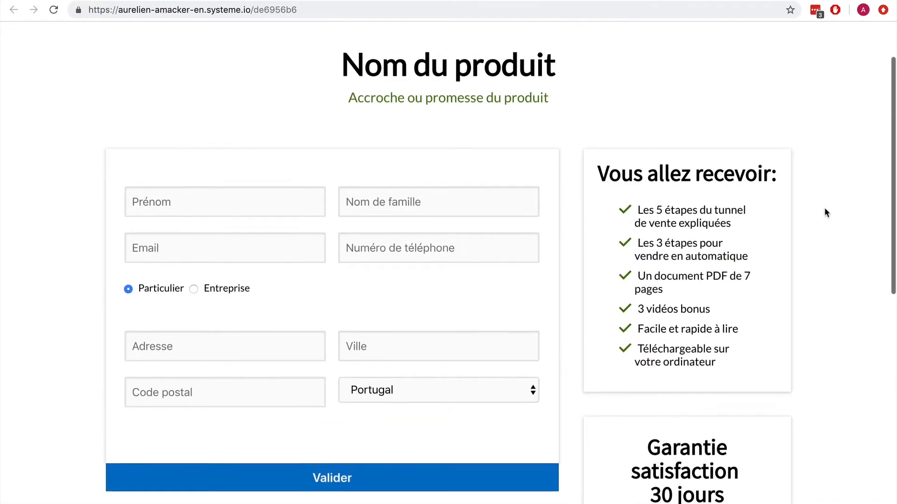
key("ctrl+w")
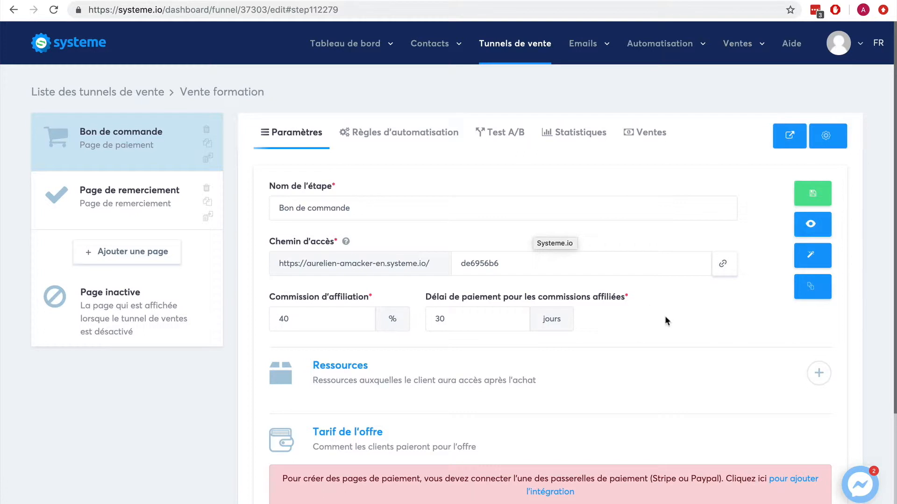
Add a resource to the Bon de commande step that assigns the Client-formation tag to the customer after purchase.
scroll(716, 353, "down", 3)
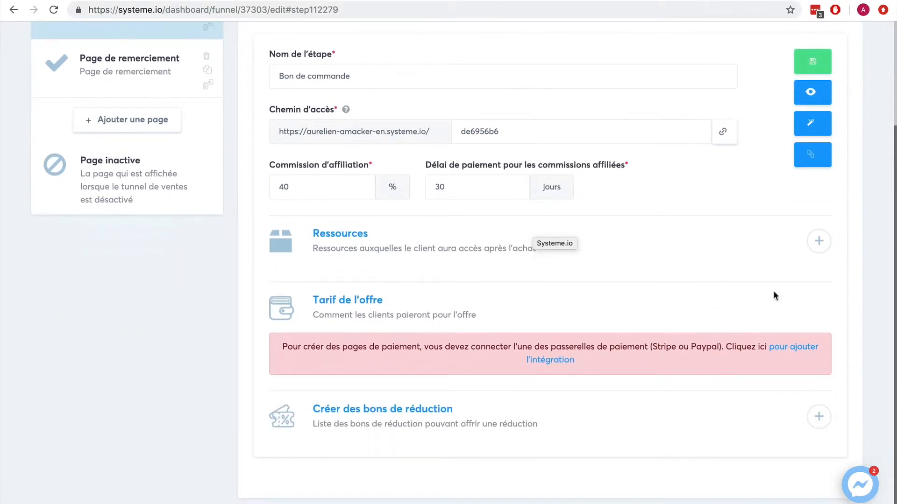
left_click(820, 243)
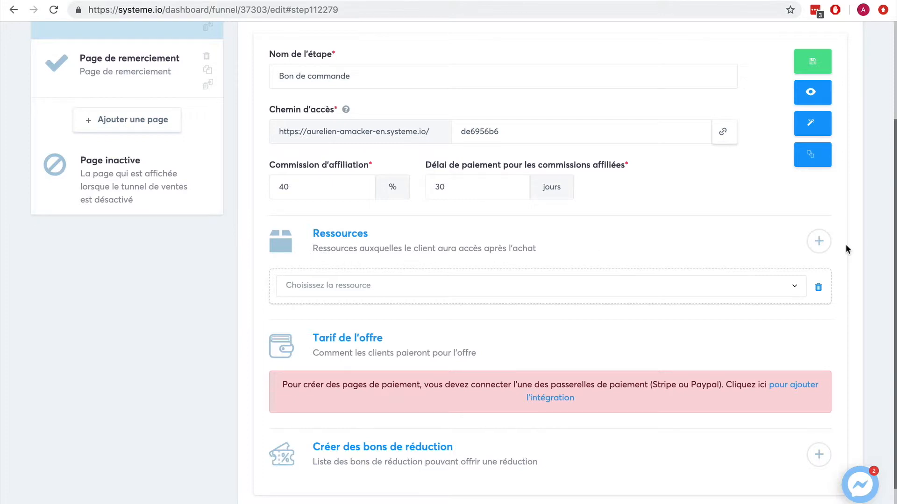
left_click_drag(405, 248, 531, 247)
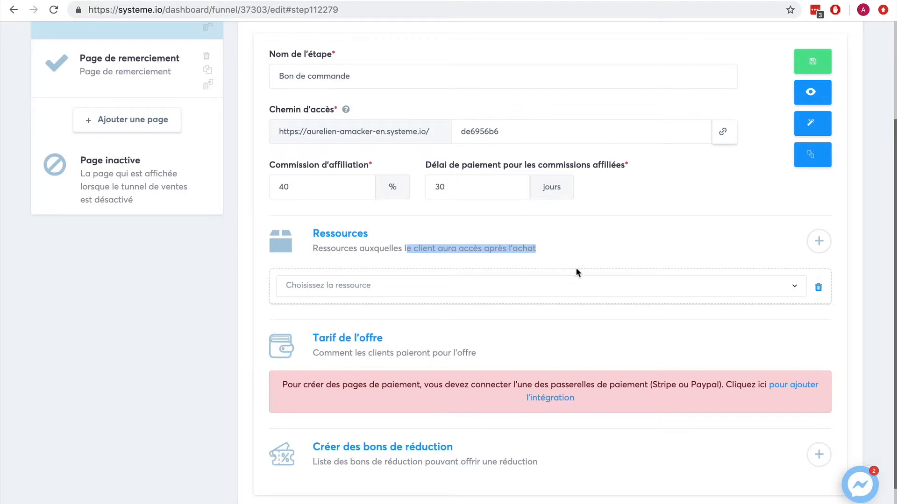
left_click(696, 294)
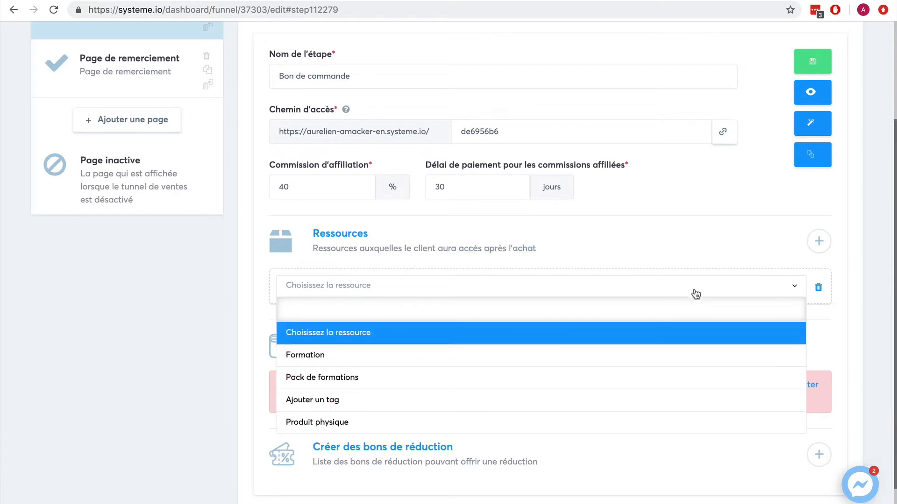
left_click(627, 405)
left_click(441, 327)
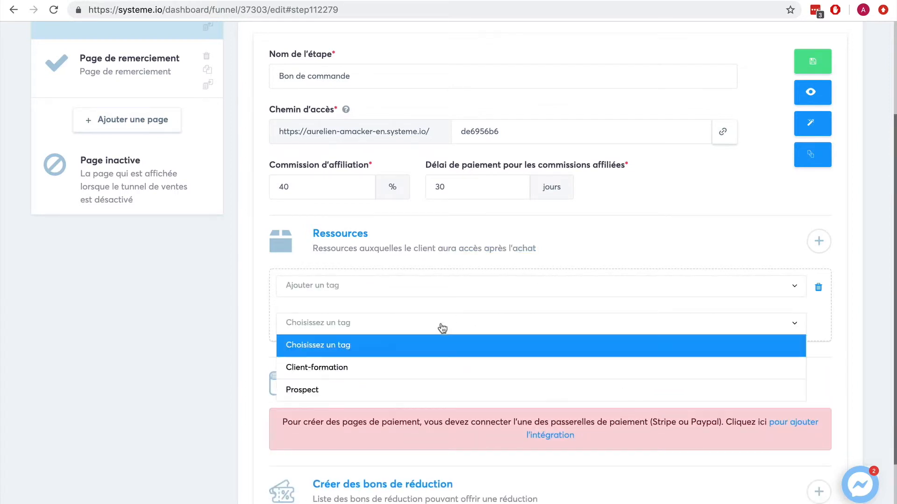
left_click(438, 364)
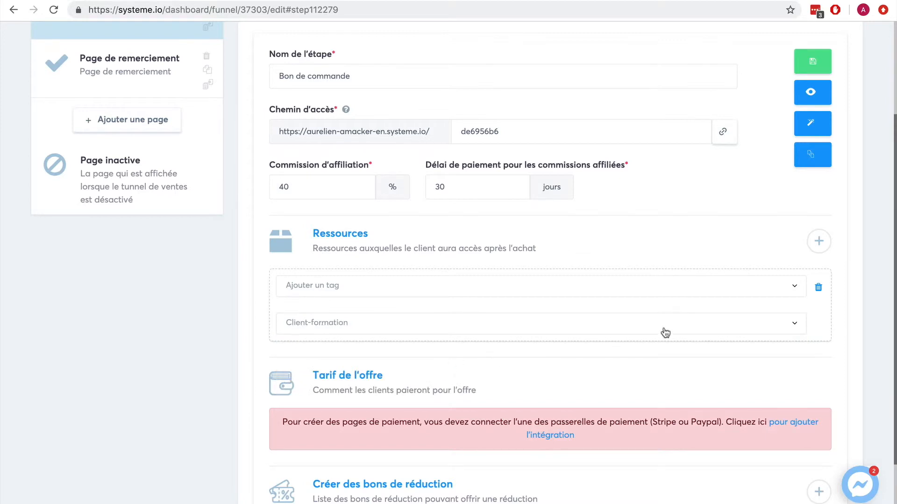
Add a Formation resource for the course "Formation en ligne" with Accès total to the Bon de commande step and save the step.
left_click(817, 244)
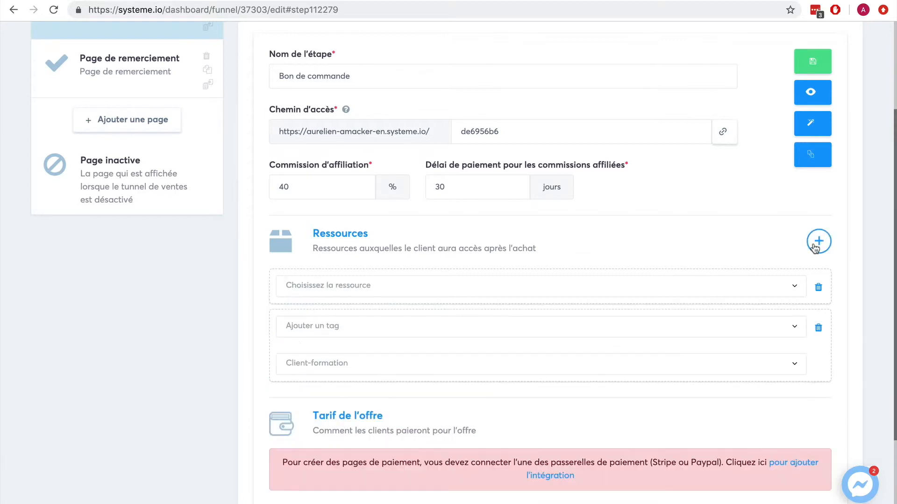
left_click(670, 287)
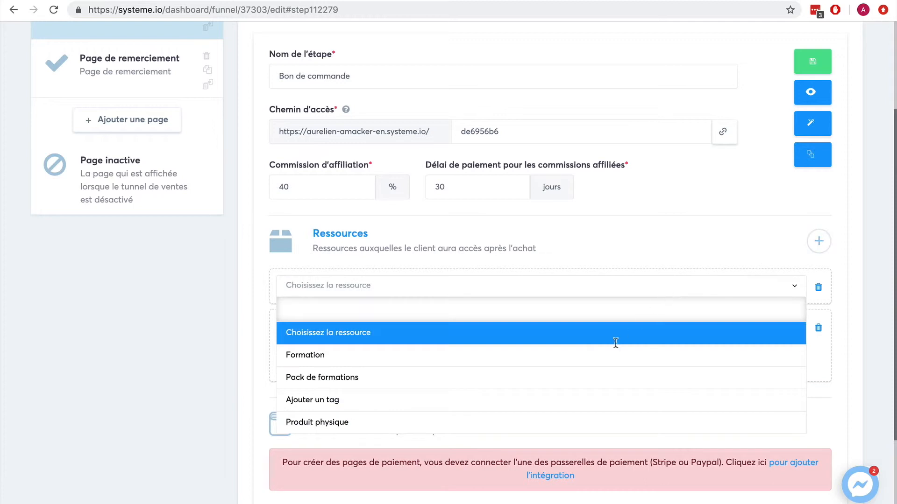
left_click(606, 355)
left_click(400, 331)
left_click(393, 366)
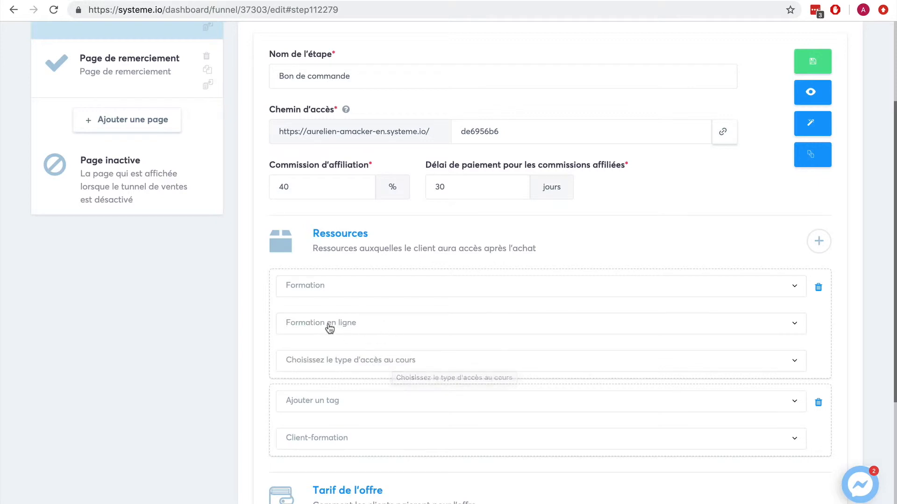
left_click(423, 368)
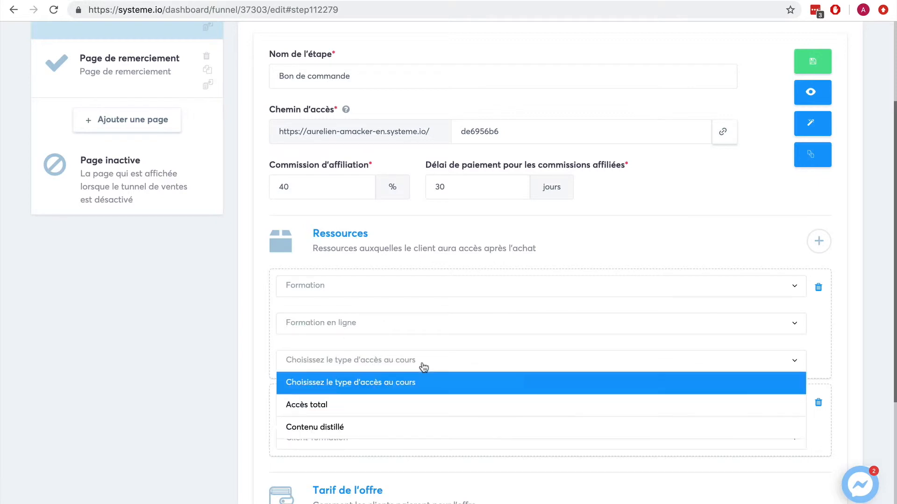
left_click(394, 411)
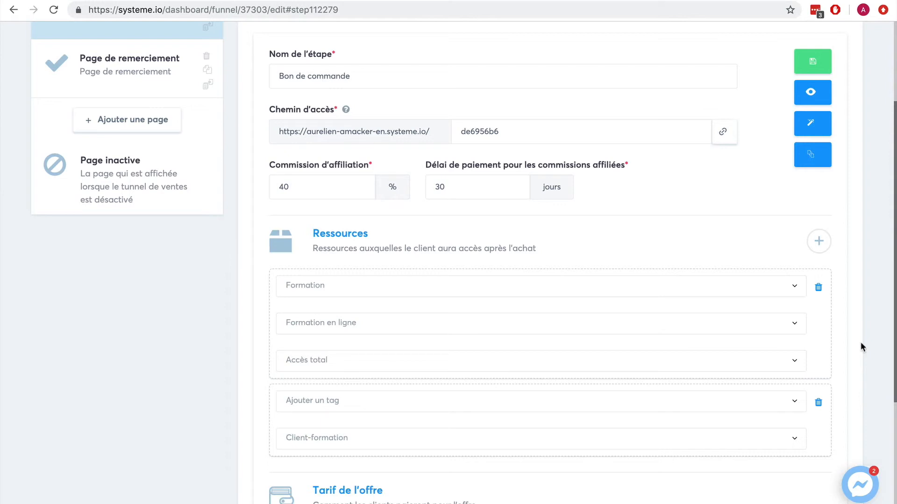
left_click(811, 65)
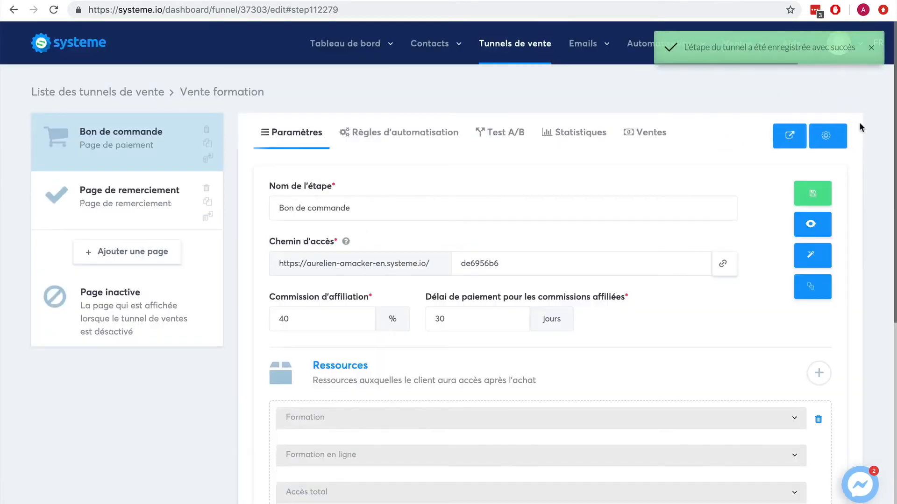